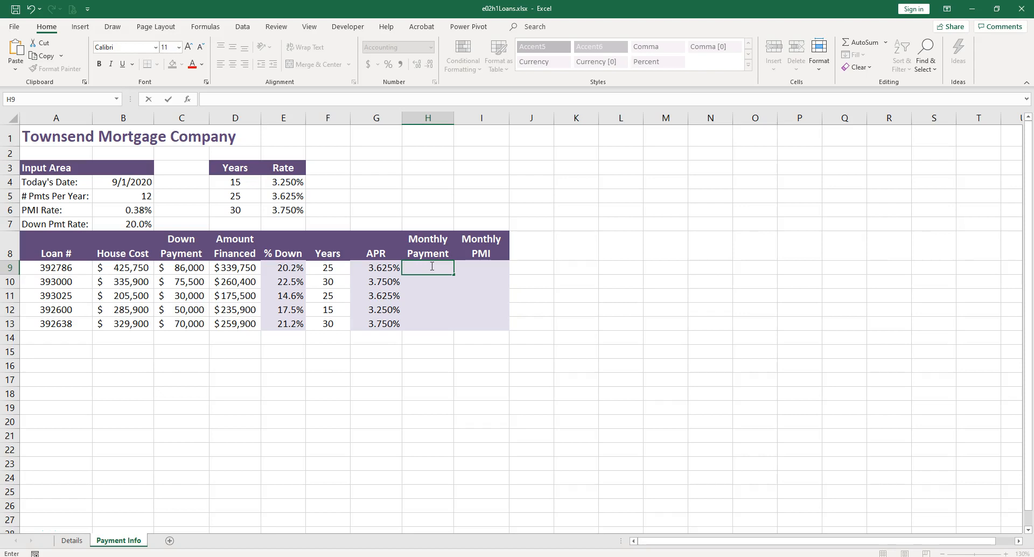
Step: Search the program's help for "payment" and review the suggested help topics
click(436, 281)
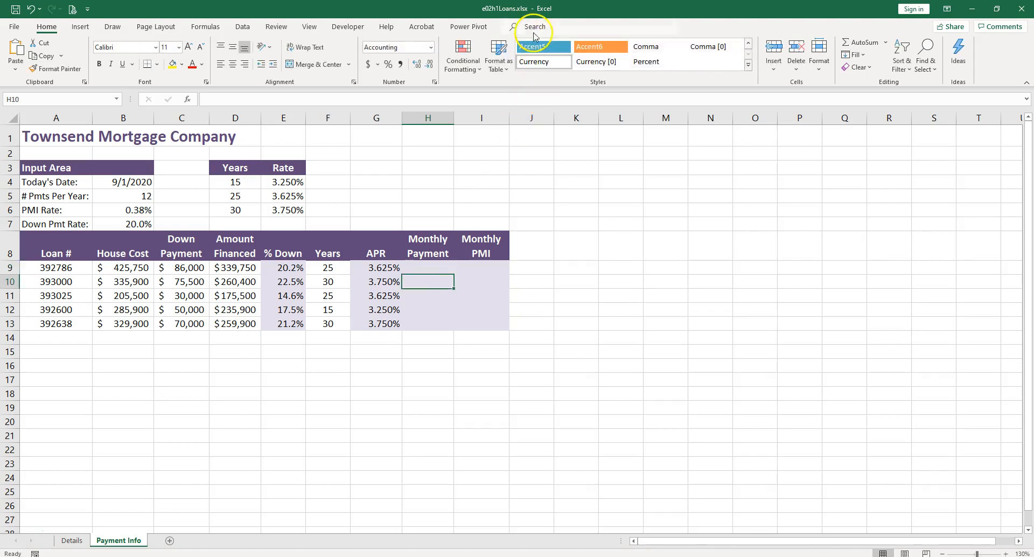
click(534, 27)
text(pay)
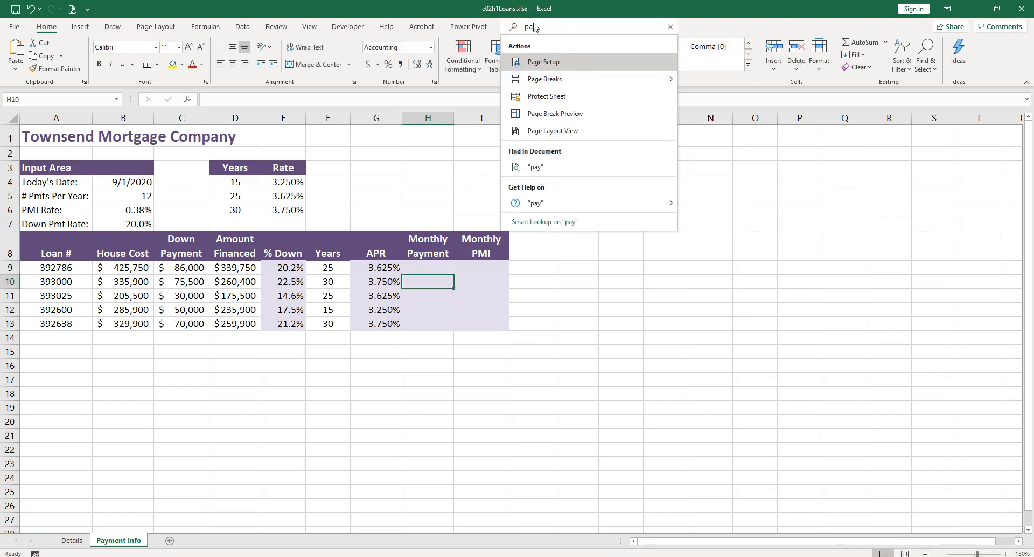
text(ment)
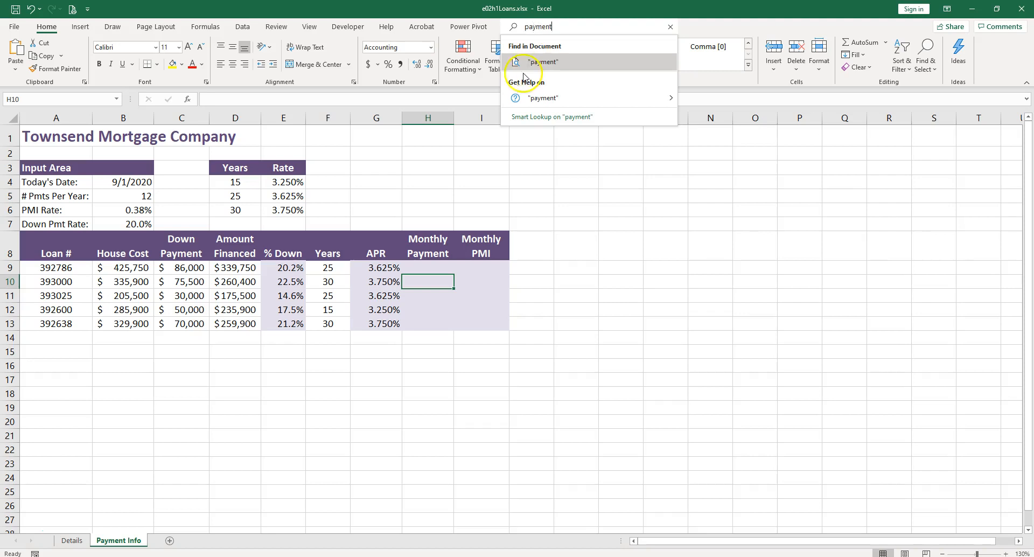
mouse_move(521, 105)
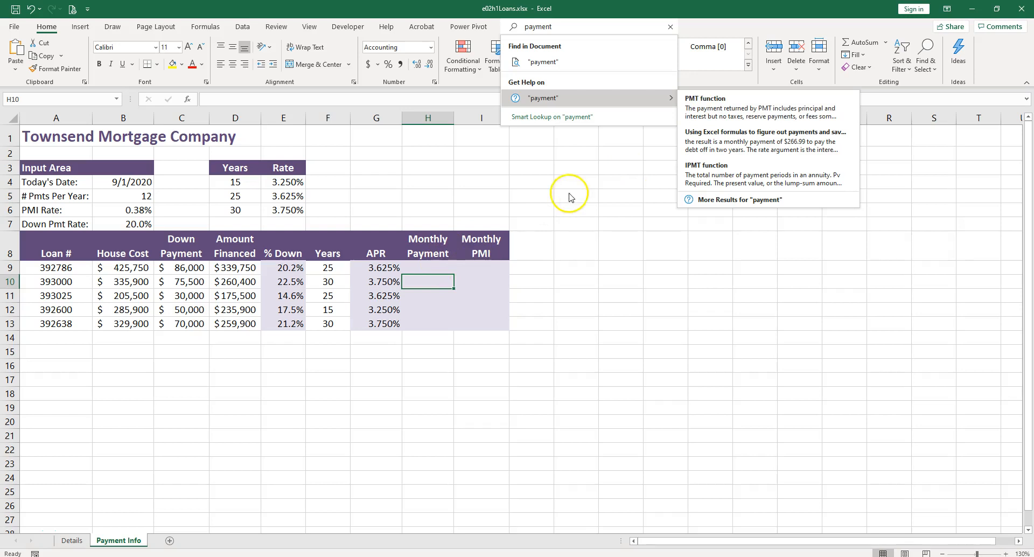
key(Escape)
key(Escape)
Step: Start a PMT function in cell H9 and open its Function Arguments dialog
click(427, 264)
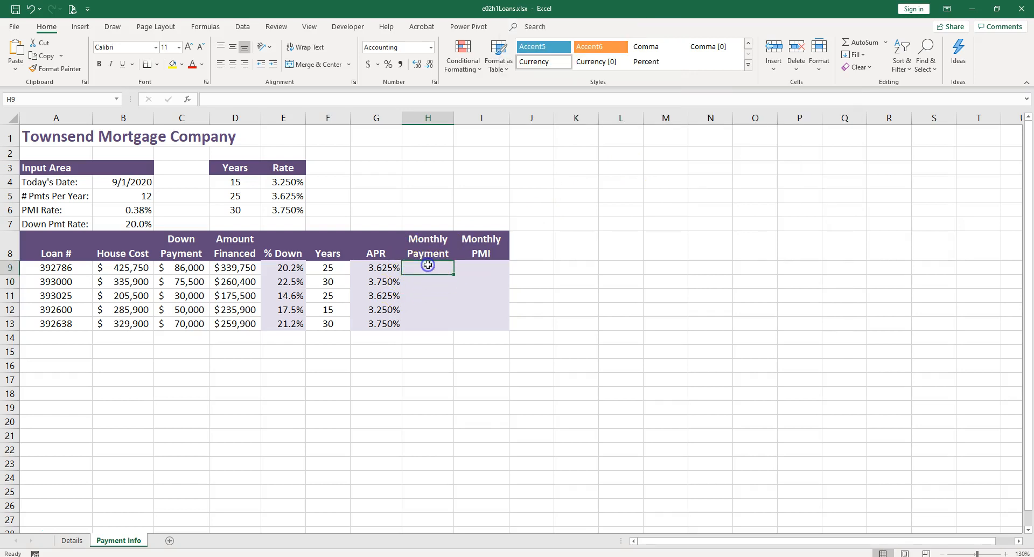
text(=)
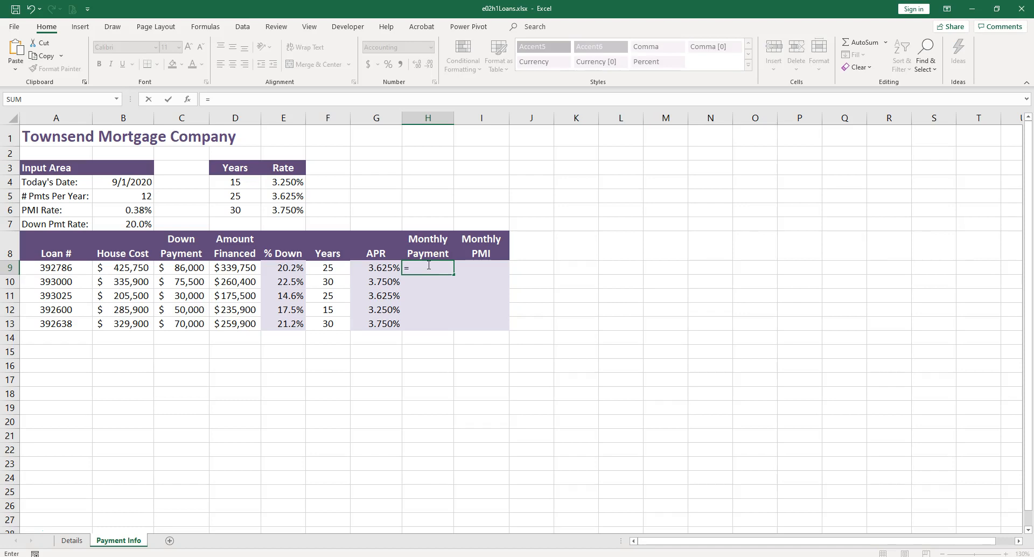
text(pm)
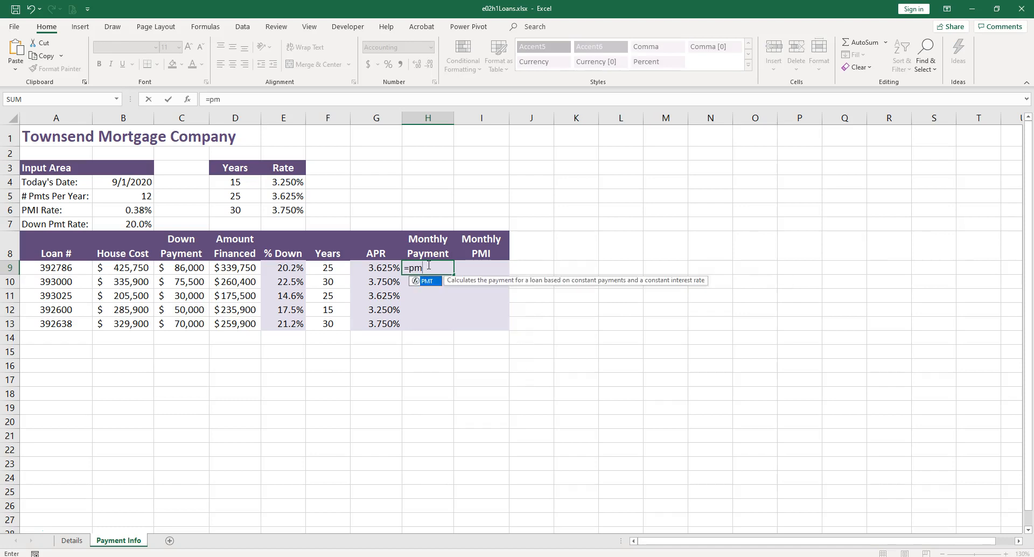
click(428, 283)
double_click(428, 282)
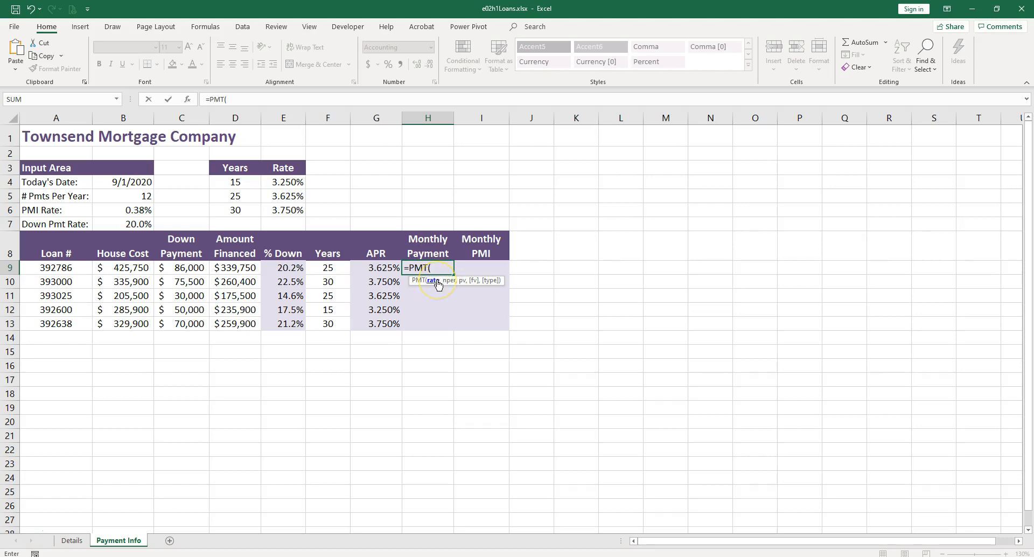
click(189, 101)
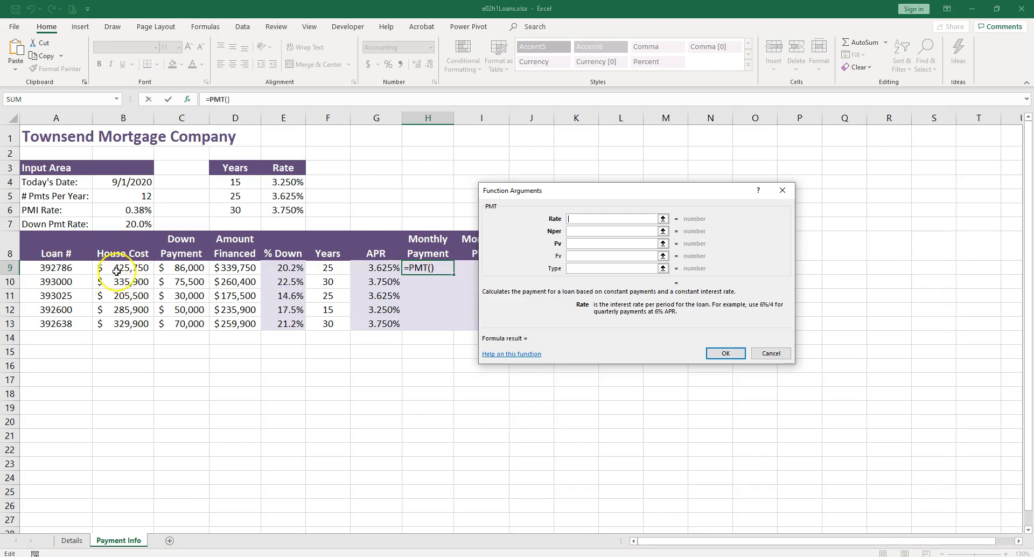
Step: Set the Rate argument to G9/$B$5, making the payments-per-year reference absolute
click(384, 269)
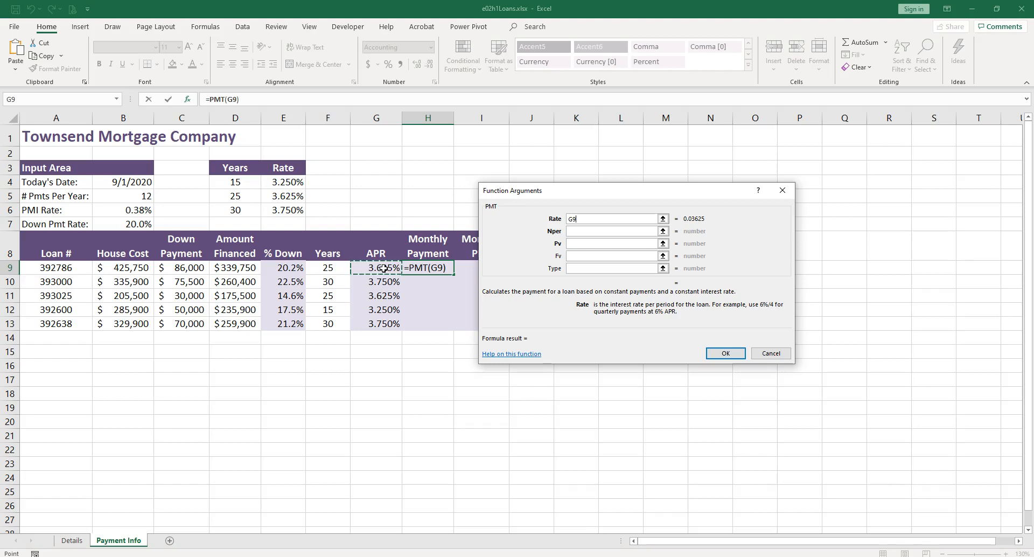
text(/)
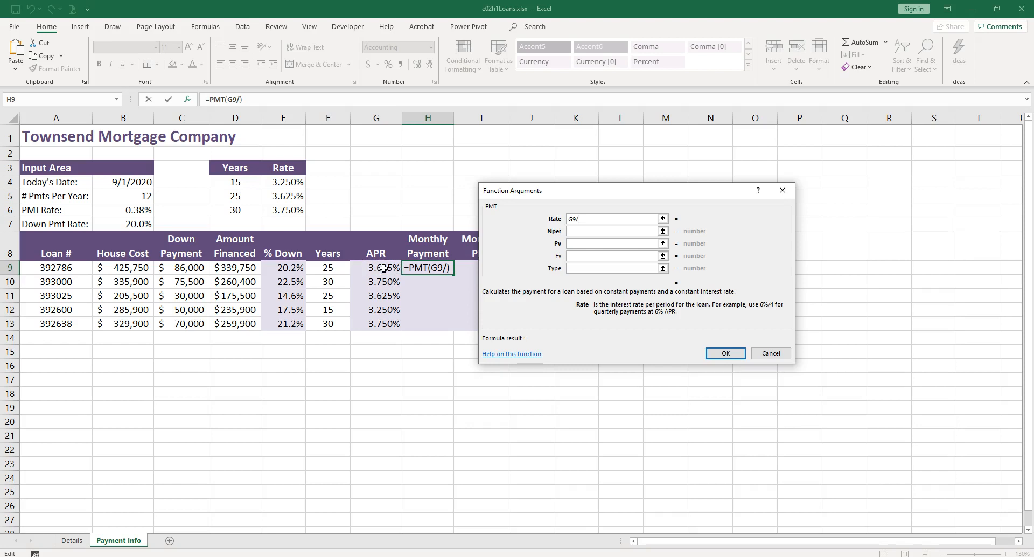
click(139, 196)
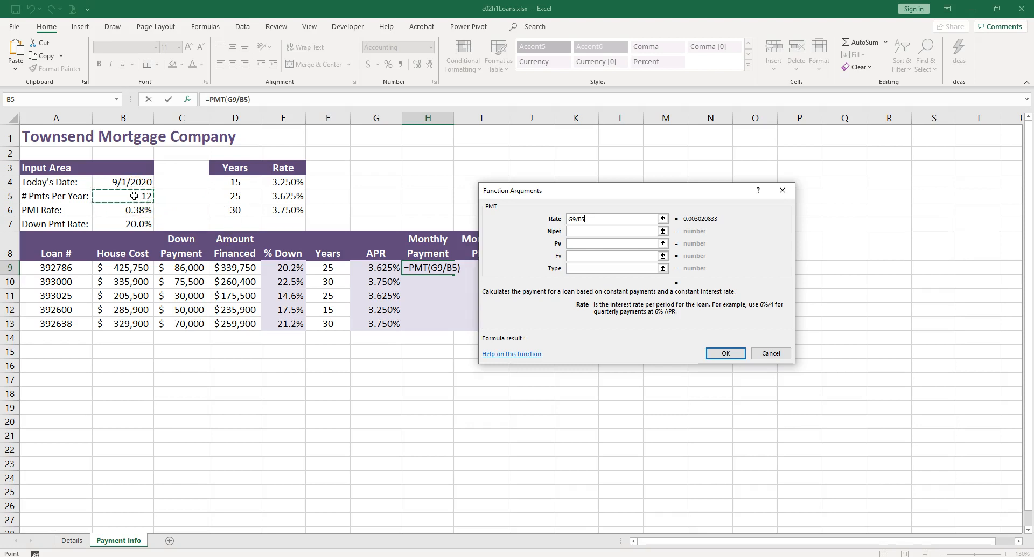
key(F4)
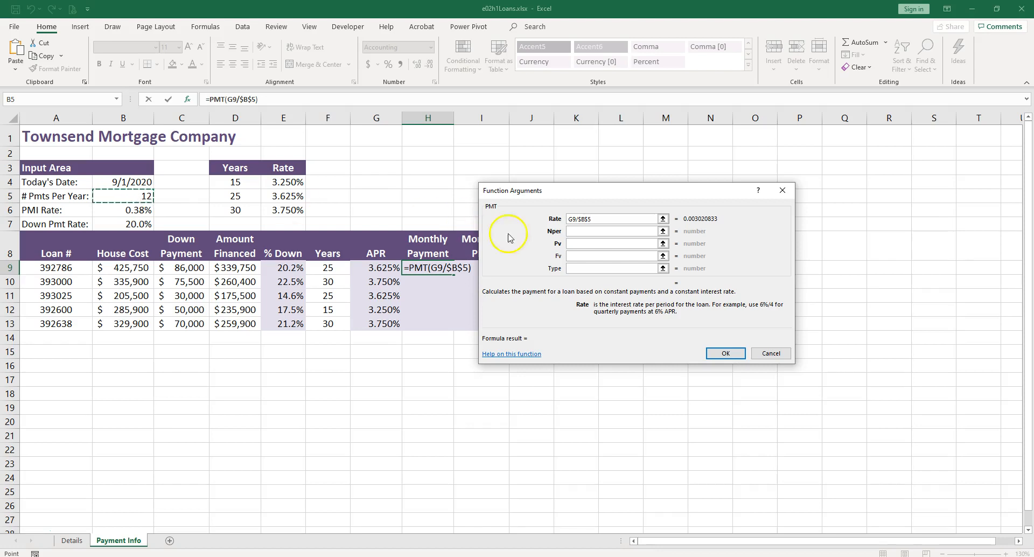
Step: Set the Nper argument to F9*$B$5 and move on to the Pv argument
click(587, 231)
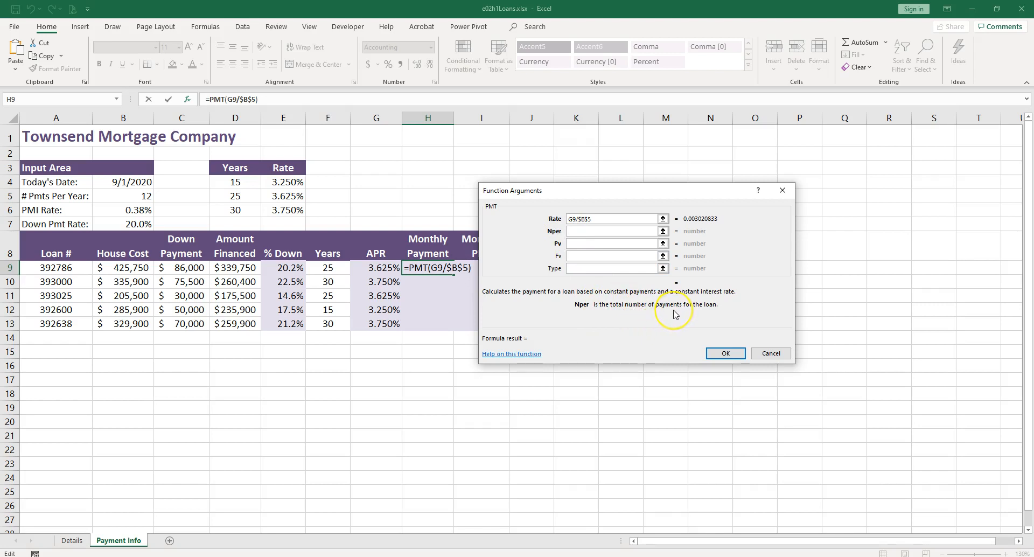
click(340, 269)
text(*)
click(140, 194)
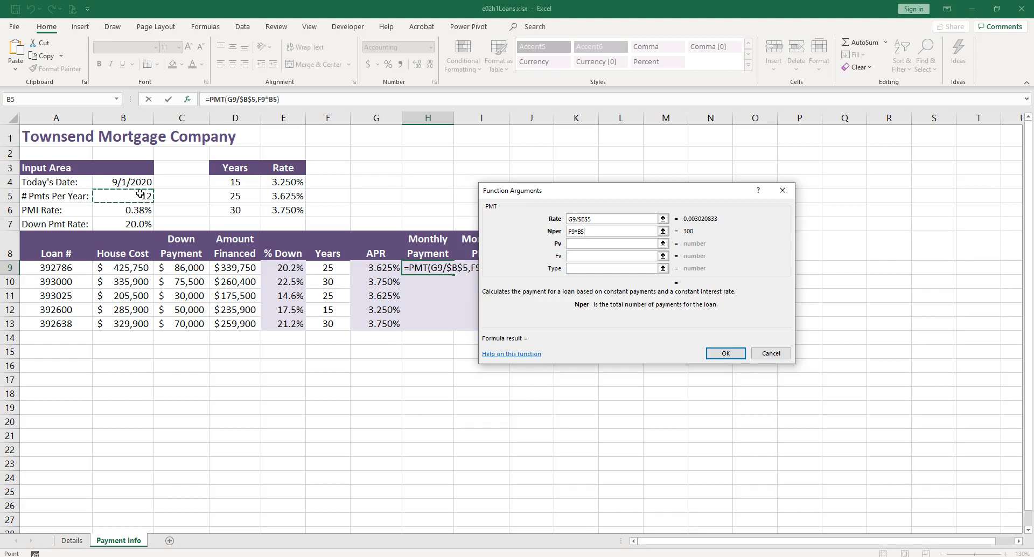
key(F4)
key(Tab)
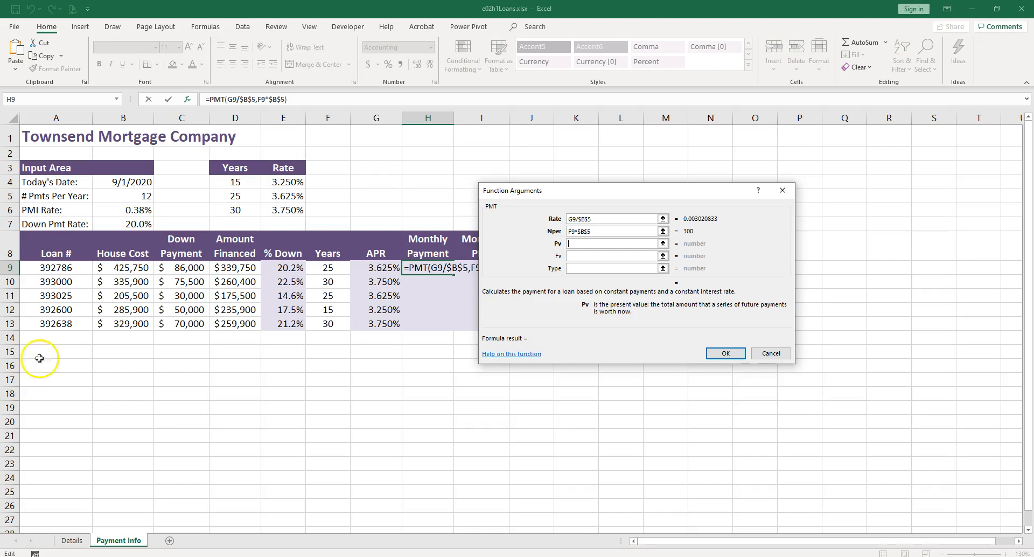
Step: Set the Pv argument to the amount financed in D9
click(248, 268)
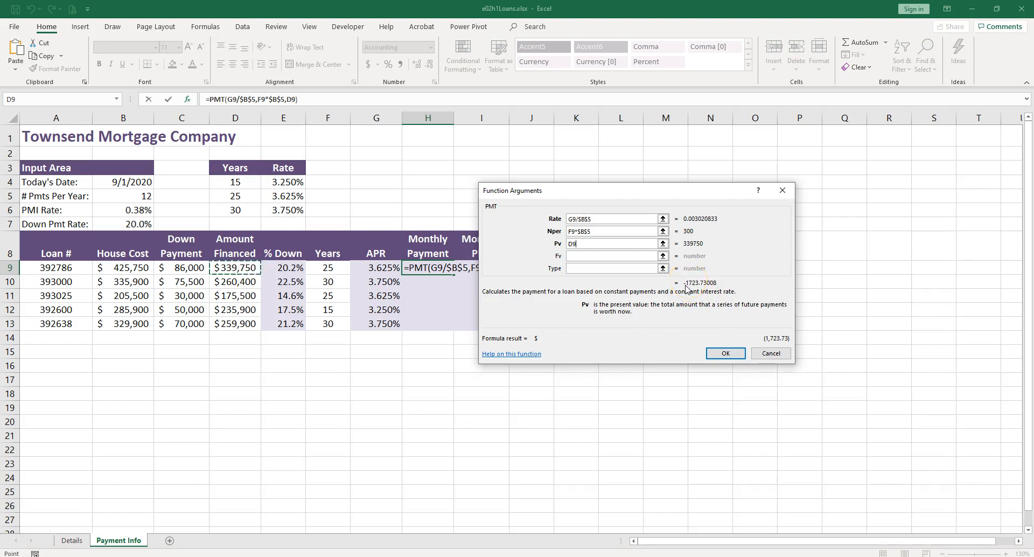
click(570, 243)
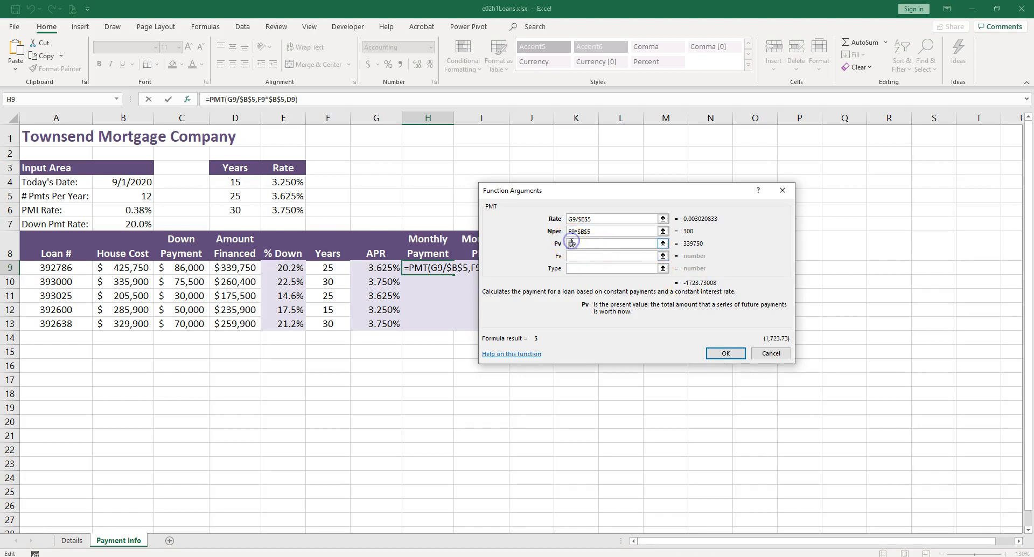
click(596, 258)
text(-)
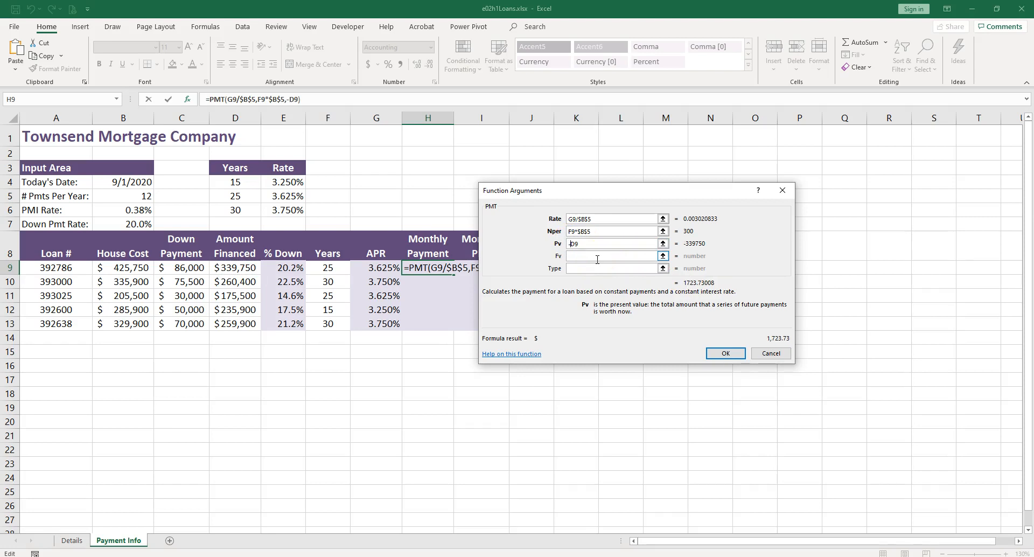
key(BackSpace)
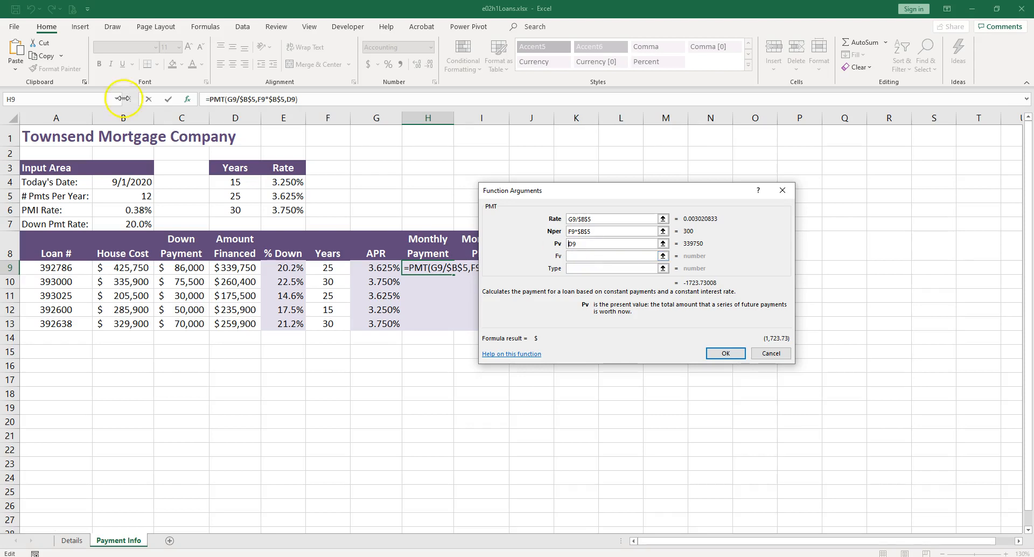
Step: Put a minus sign in front of PMT in the formula and accept the function
click(207, 98)
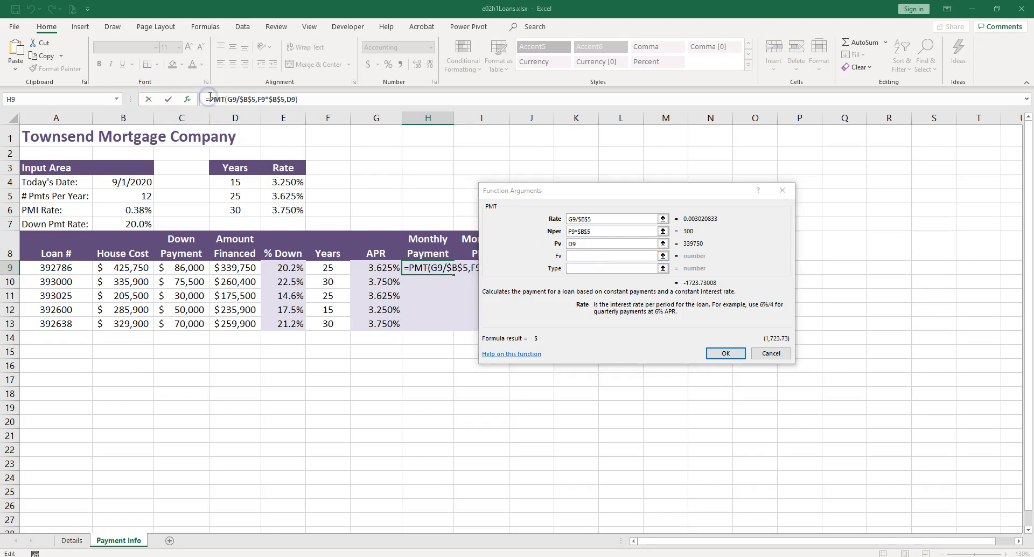
text(-)
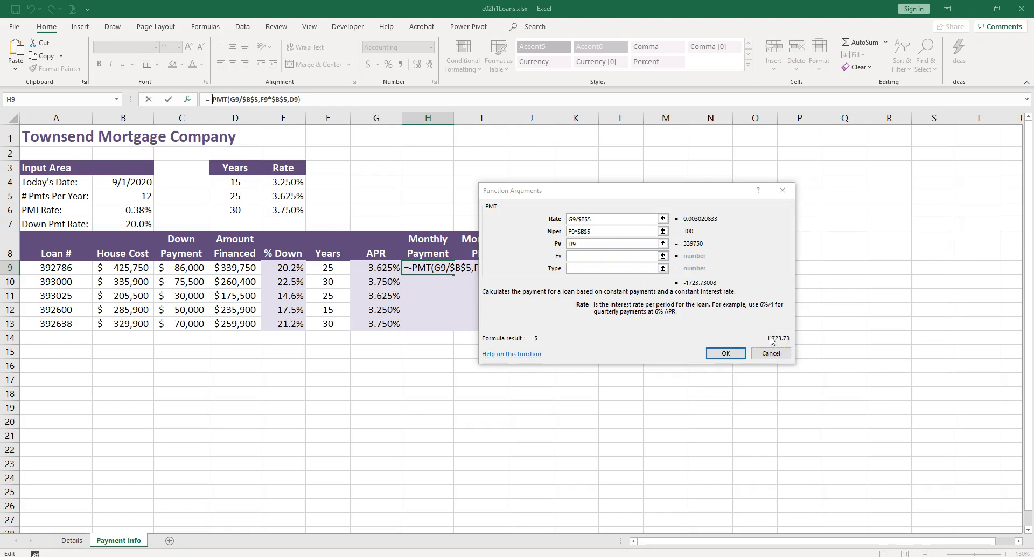
click(725, 354)
Step: Fill the H9 payment formula down to H13 and check the copied formula in H11
double_click(454, 274)
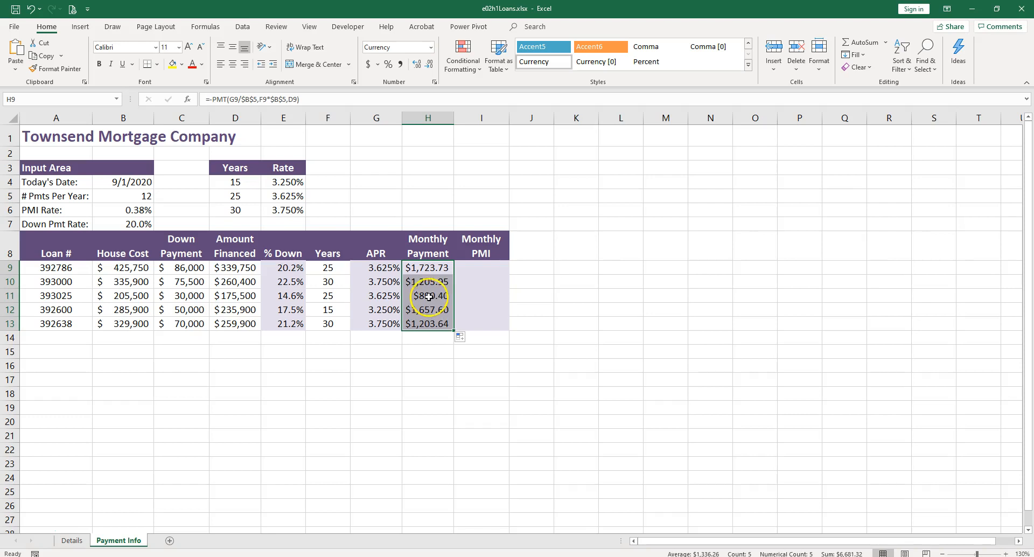
double_click(430, 296)
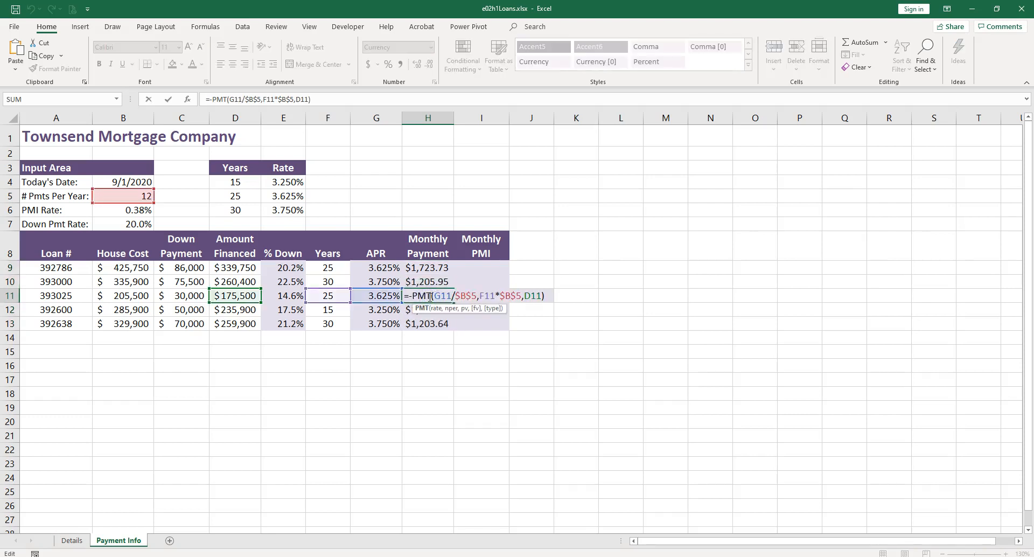
key(Escape)
Step: Edit the H9 formula so the Nper reference becomes relative: =-PMT(G9/$B$5,F9*B5,D9)
click(436, 266)
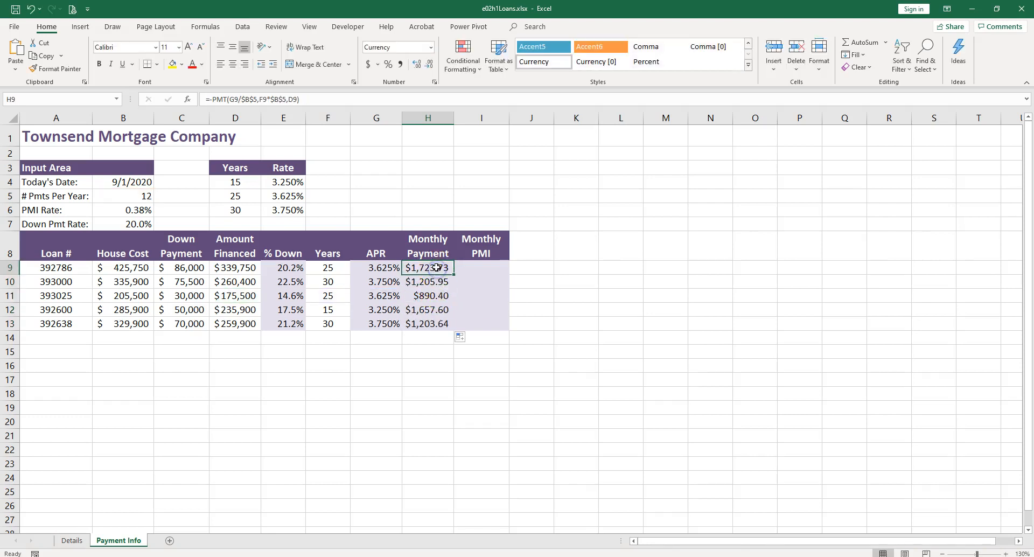
double_click(436, 266)
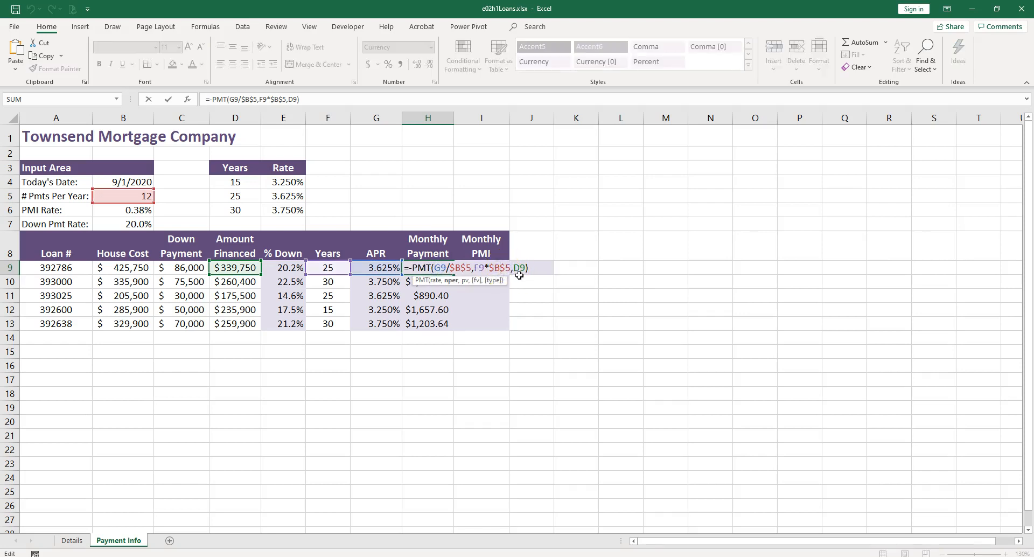
key(F4)
key(F4)
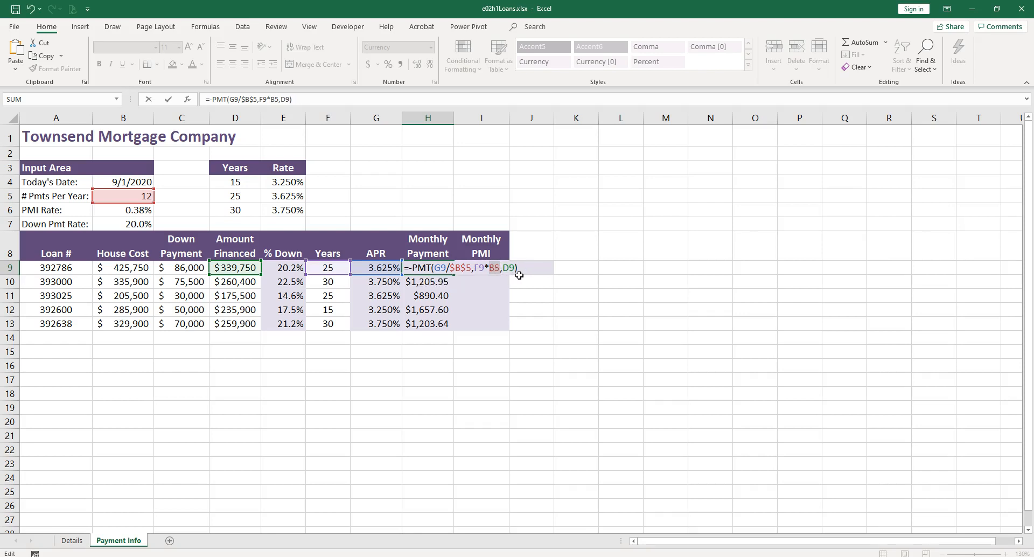
key(Return)
Step: Copy the H9 formula down through H13 and open the H12 formula to inspect its references
click(430, 267)
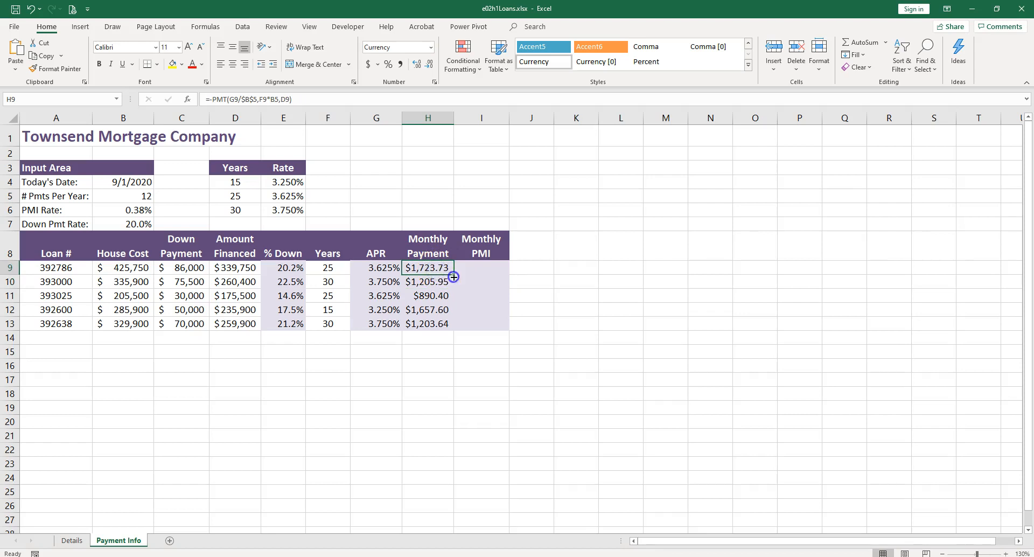
drag(454, 276, 454, 328)
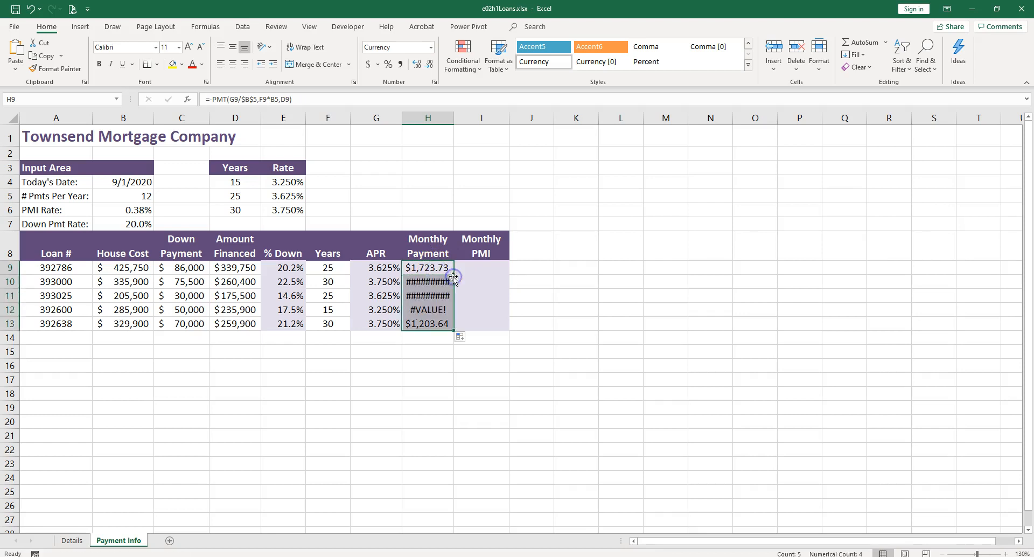
click(429, 310)
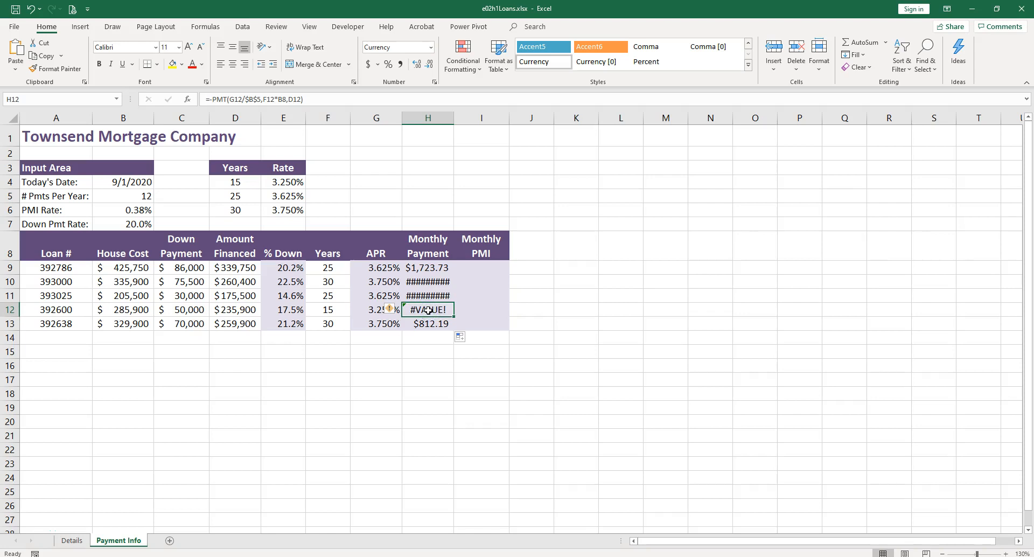
double_click(428, 310)
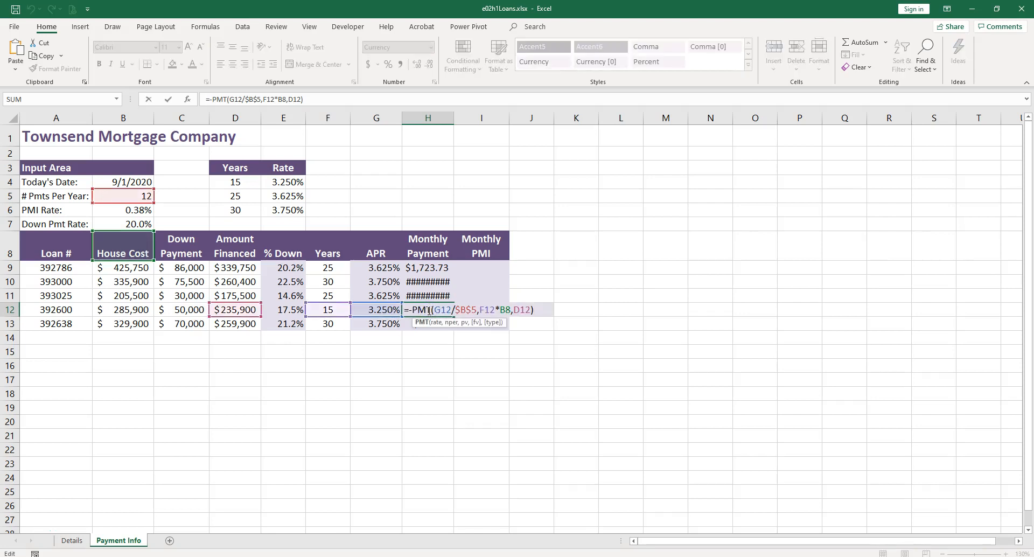